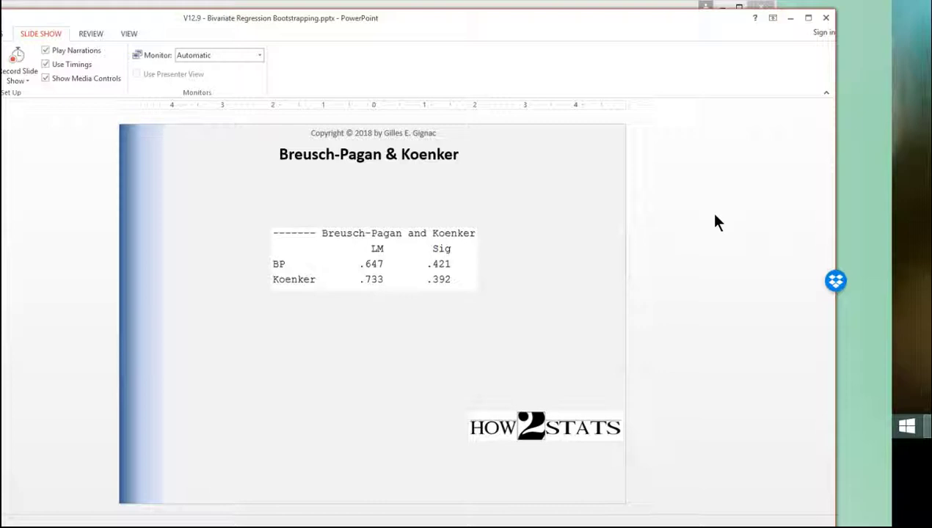
Minimize PowerPoint and launch IBM SPSS Statistics 24 as administrator from the Windows search.
click(791, 18)
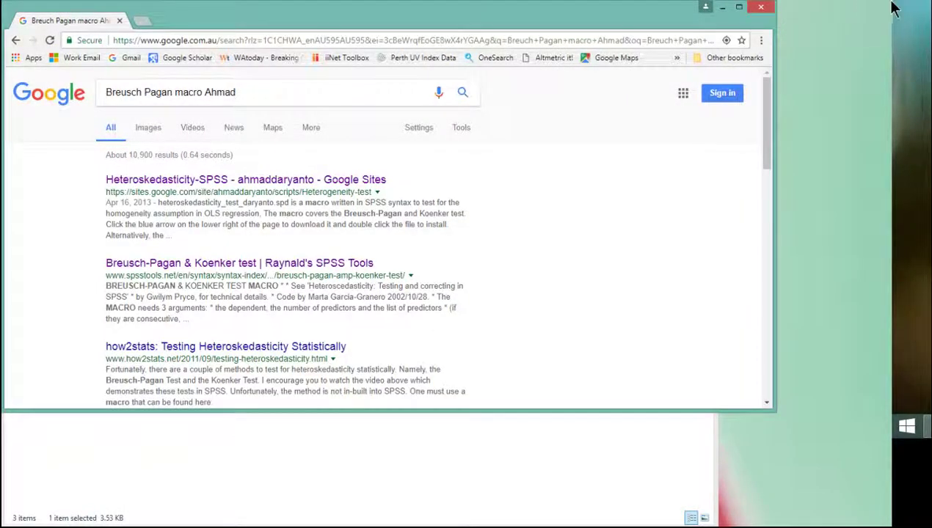
mouse_move(899, 4)
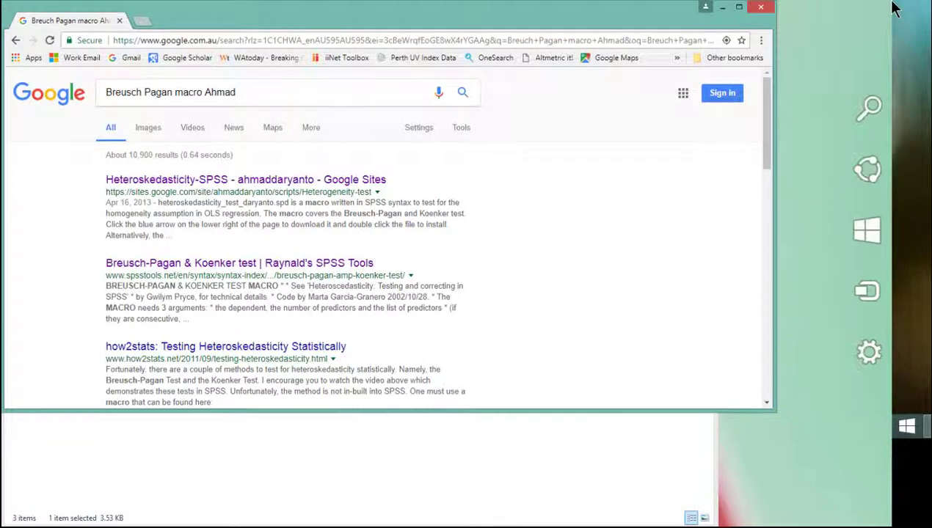
click(870, 111)
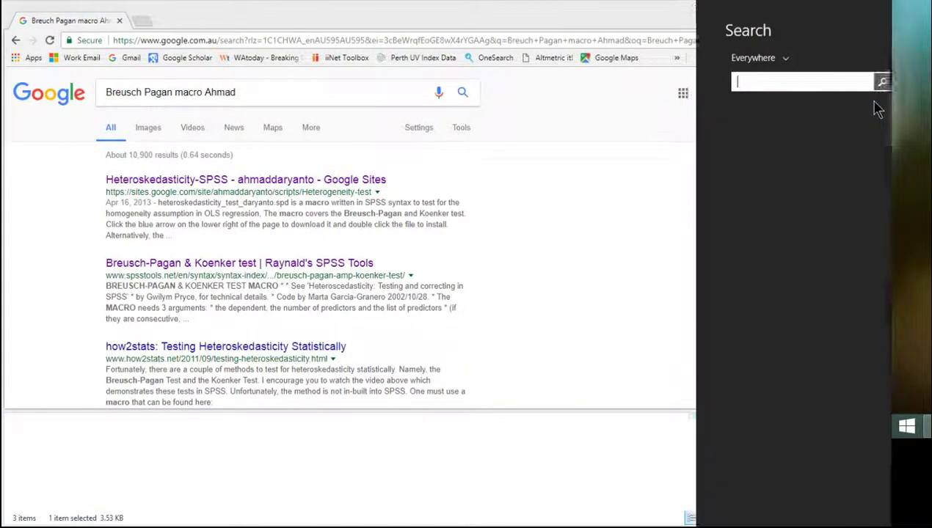
text(S)
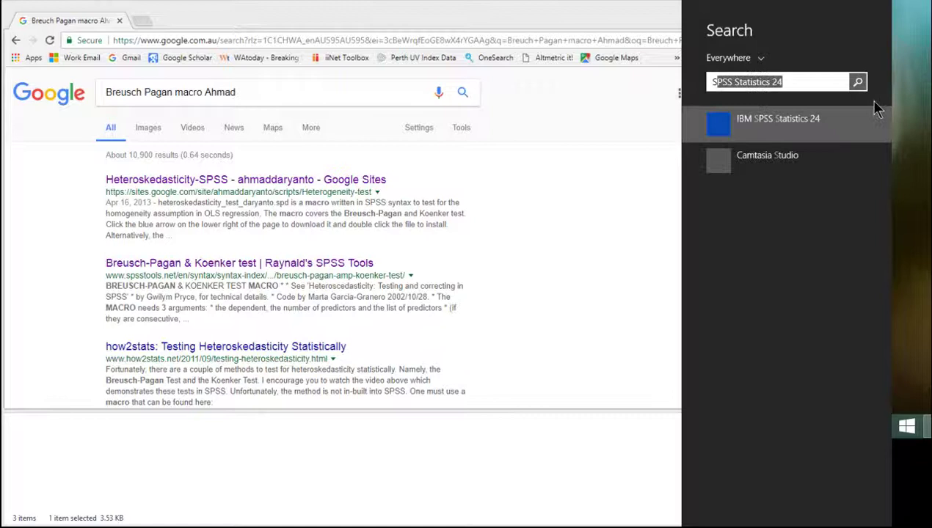
key(BackSpace)
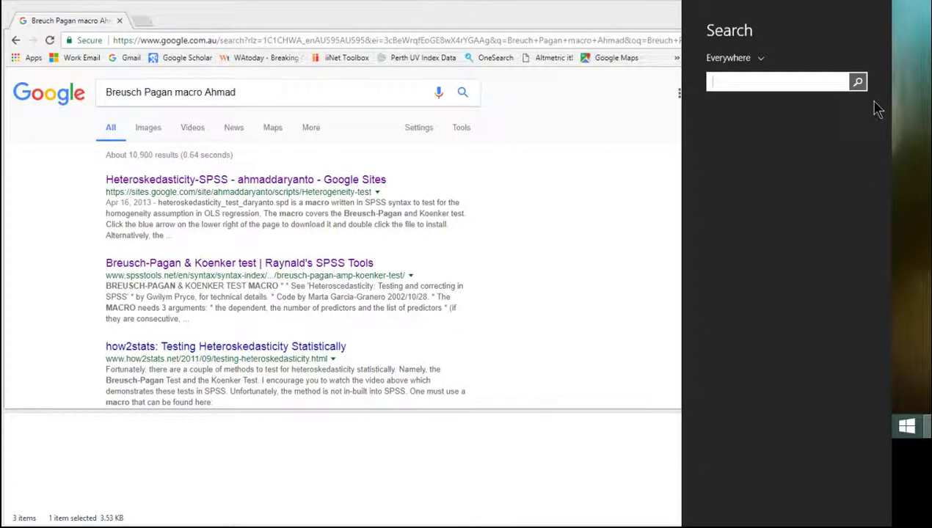
text(SPSS Statistics 24)
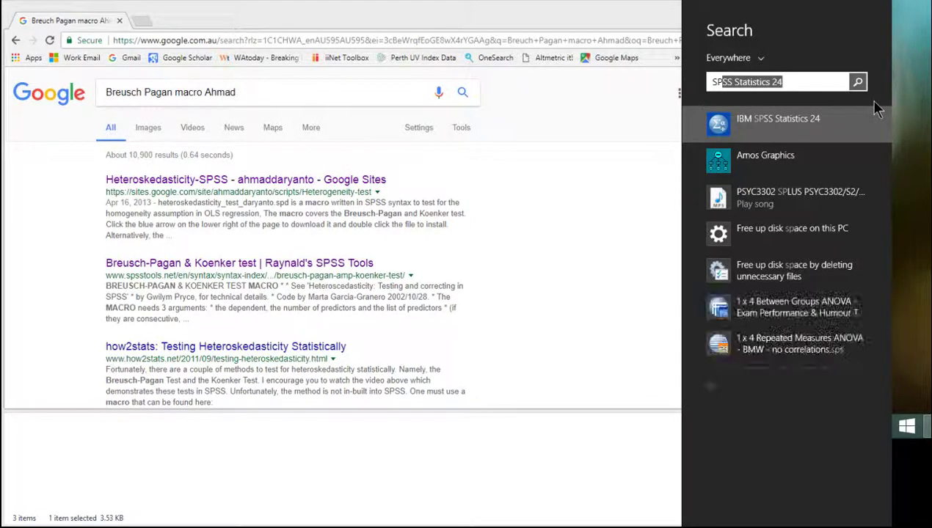
right_click(749, 121)
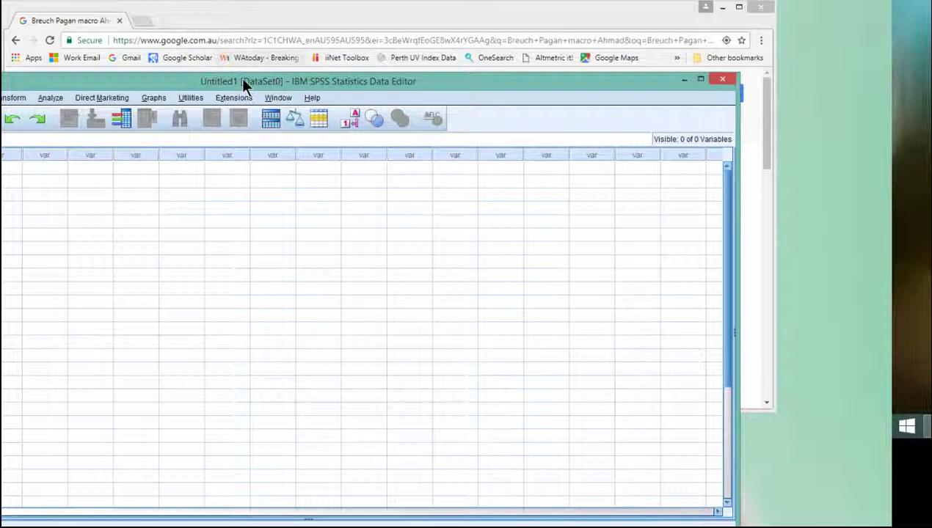
Move the empty Data Editor and minimize it to reveal the Google results.
drag(240, 77, 370, 15)
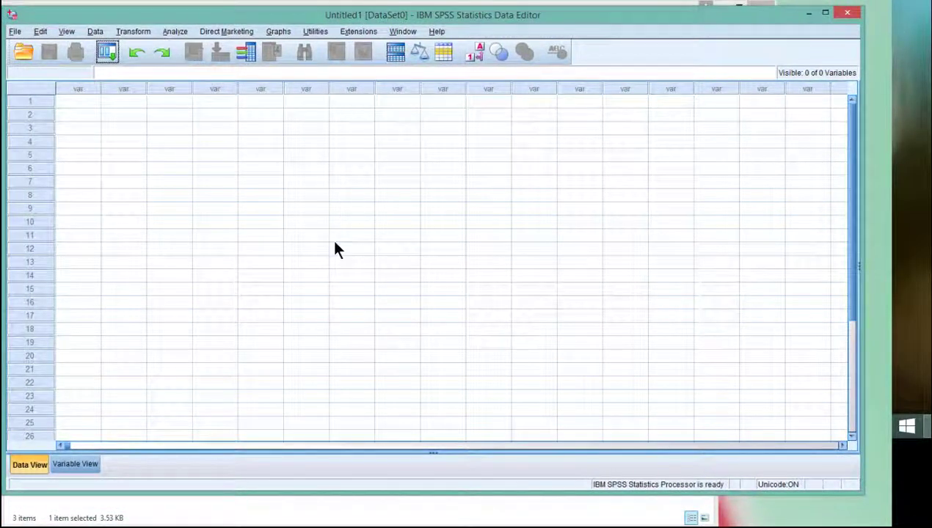
click(808, 13)
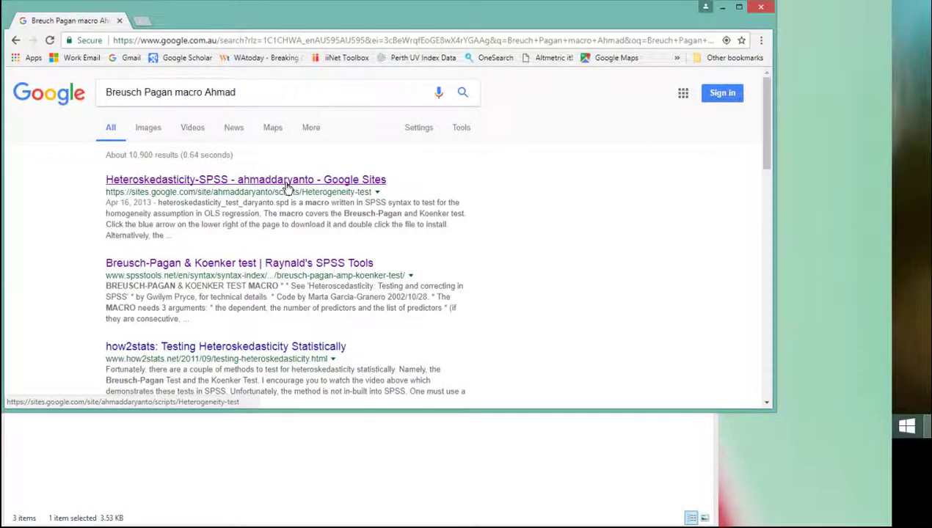
Return to the search results and re-search with the corrected spelling 'Breusch'.
key(alt+Left)
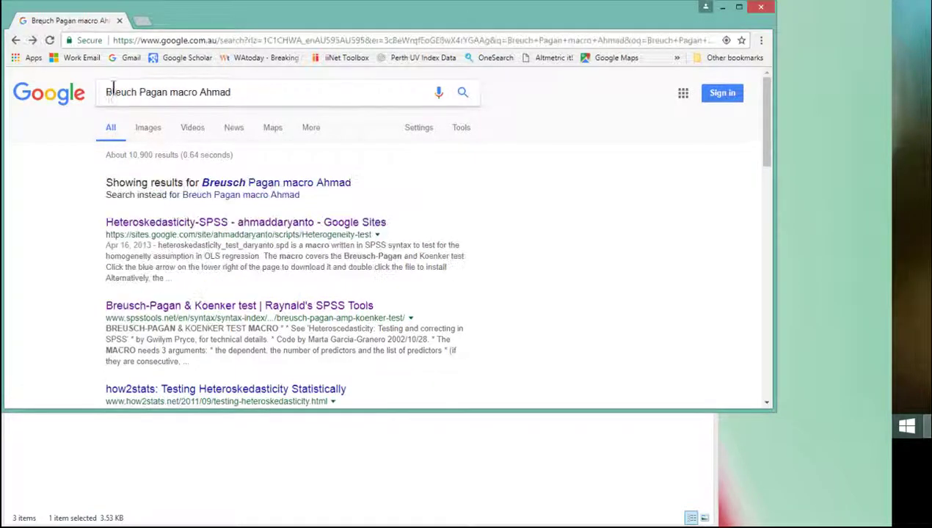
drag(105, 88, 244, 92)
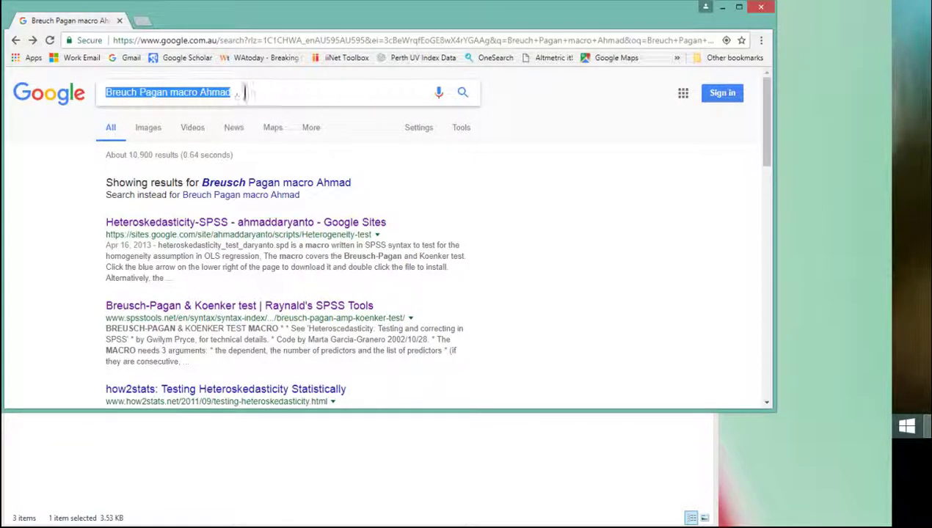
click(244, 92)
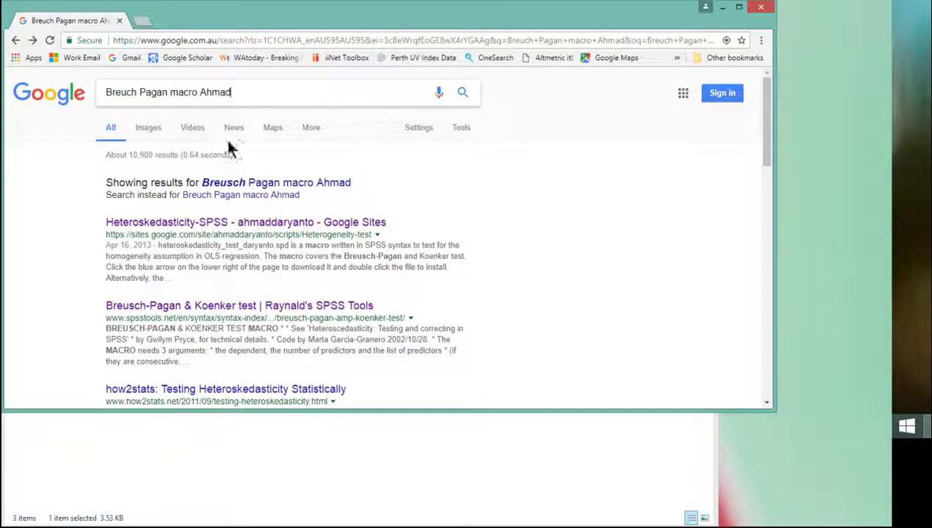
click(224, 185)
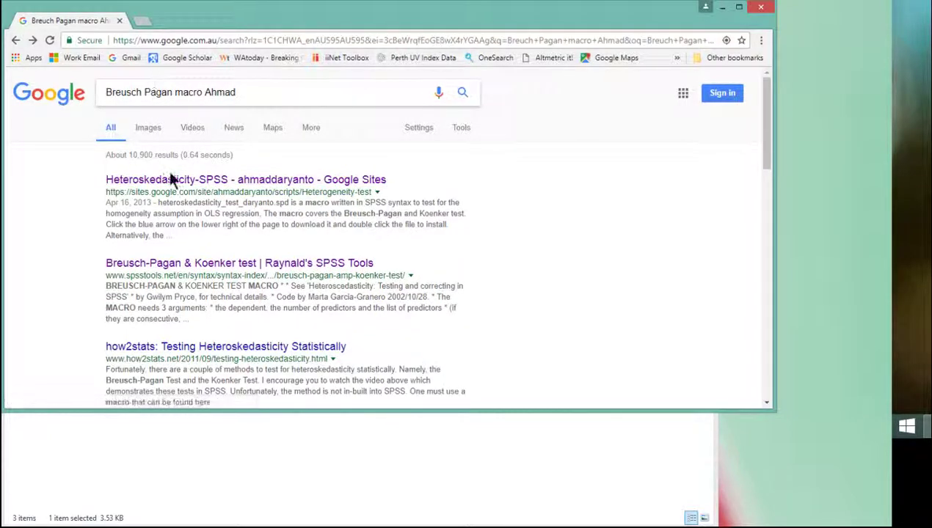
Open the Heteroskedasticity-SPSS page and scroll to the heteroskedasticity_test_daryanto.spd attachment.
click(174, 182)
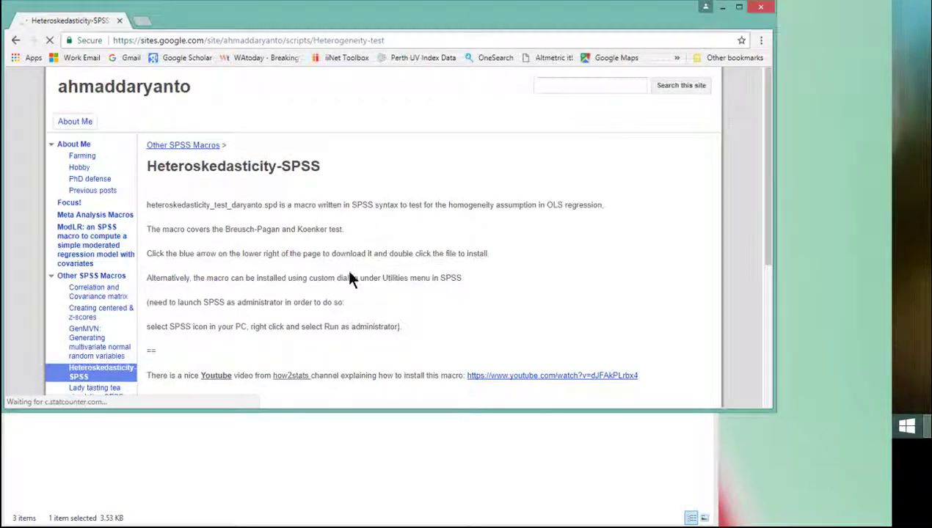
scroll(350, 280, down, 3)
scroll(349, 280, up, 2)
scroll(350, 280, down, 1)
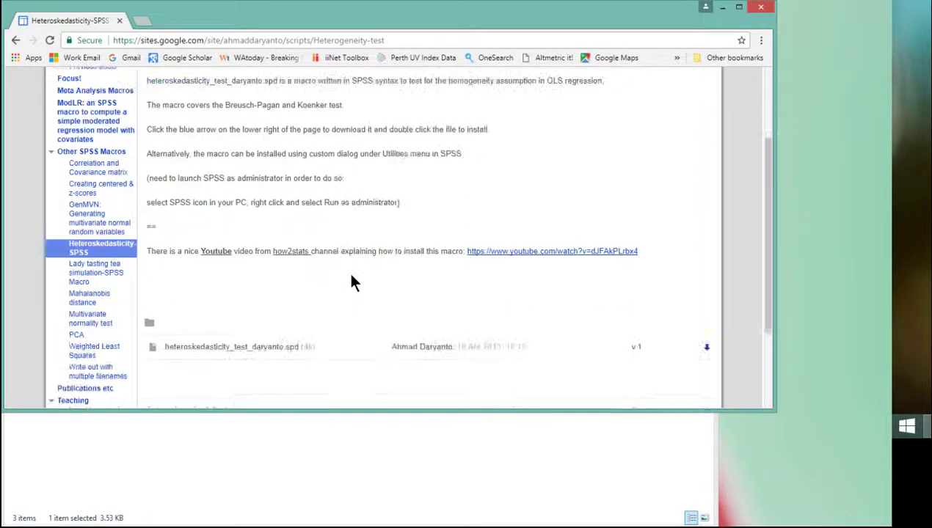
scroll(351, 281, down, 2)
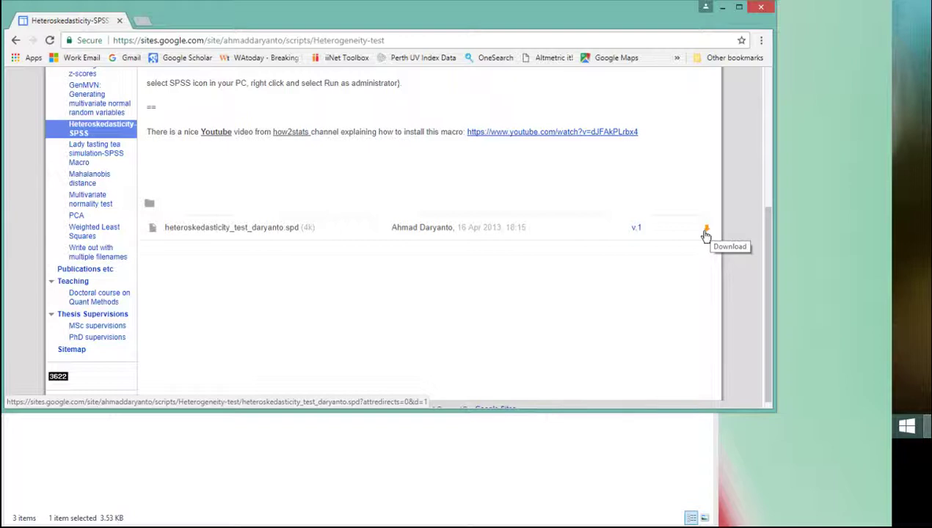
Locate heteroskedasticity_test_daryanto.spd in the macros folder, then return to the SPSS Data Editor.
click(724, 10)
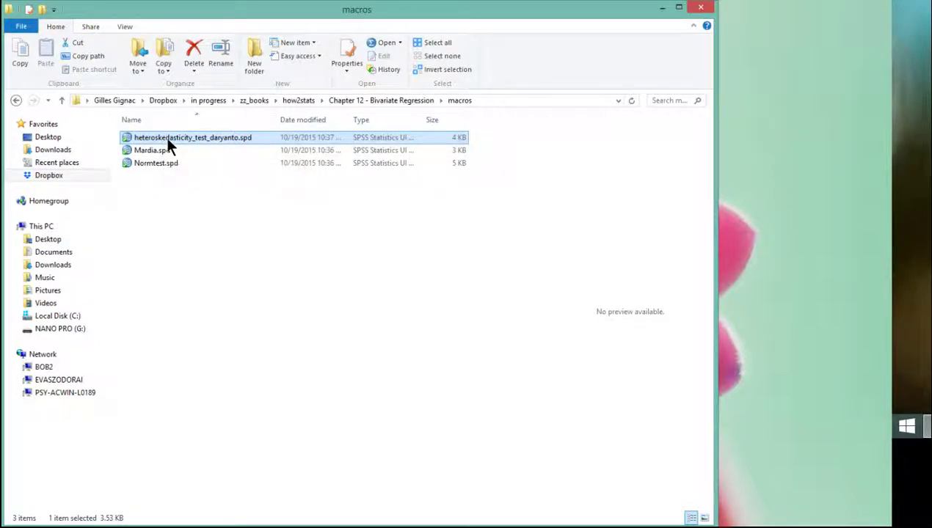
click(192, 139)
key(Escape)
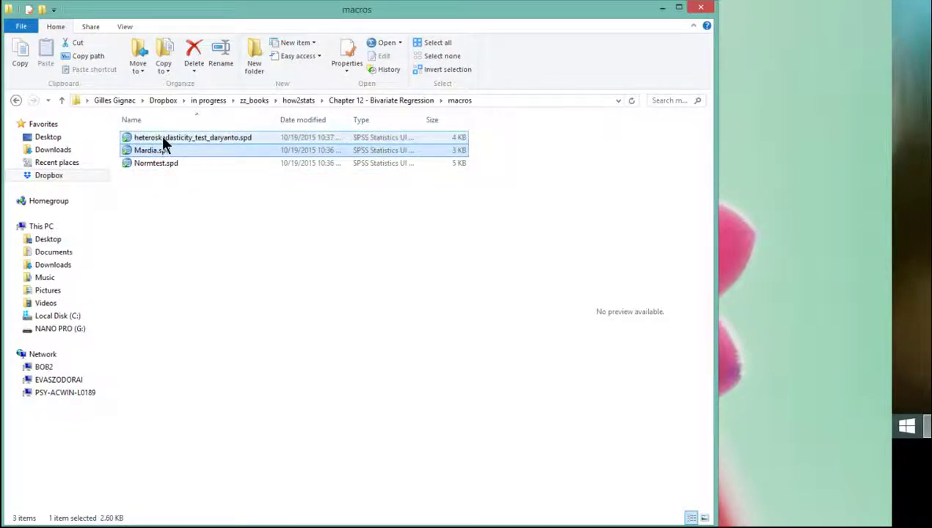
key(Return)
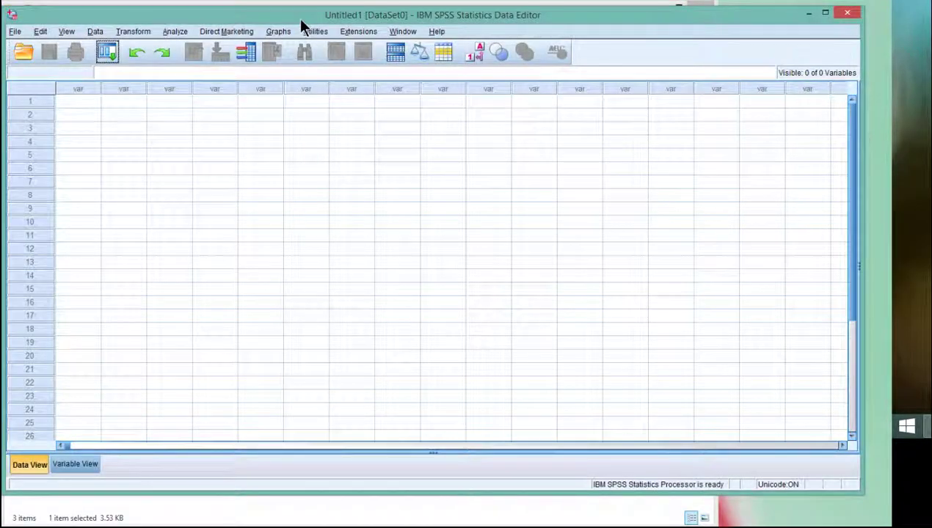
Browse the Utilities menu to the Extensions > Utilities submenu for installing a custom dialog.
drag(298, 20, 292, 17)
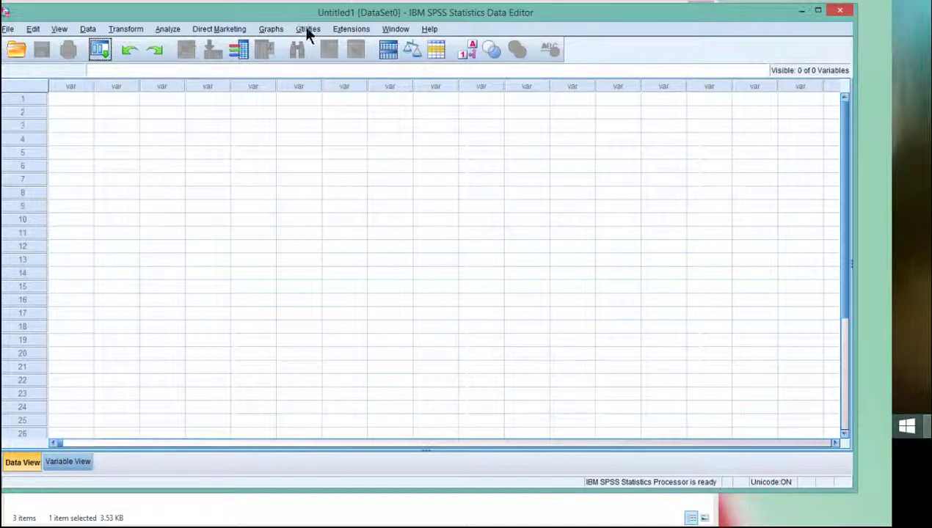
click(308, 31)
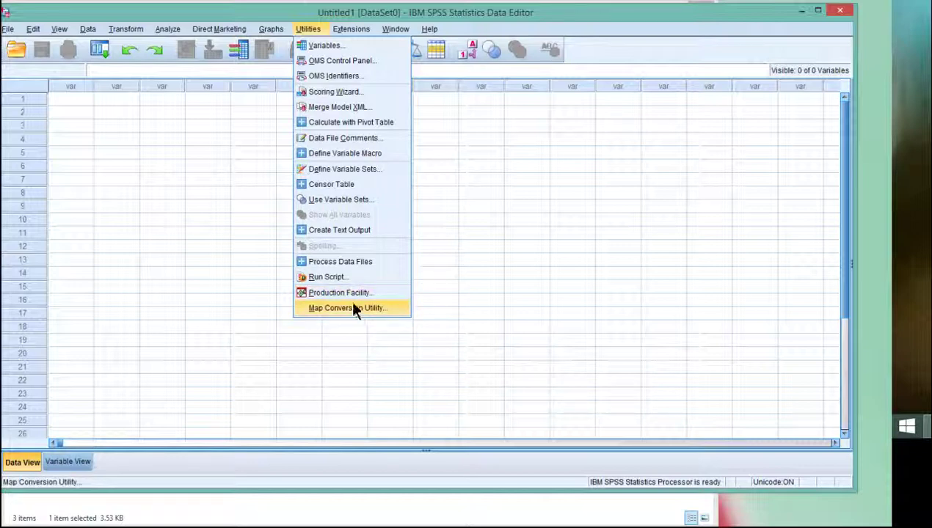
mouse_move(356, 34)
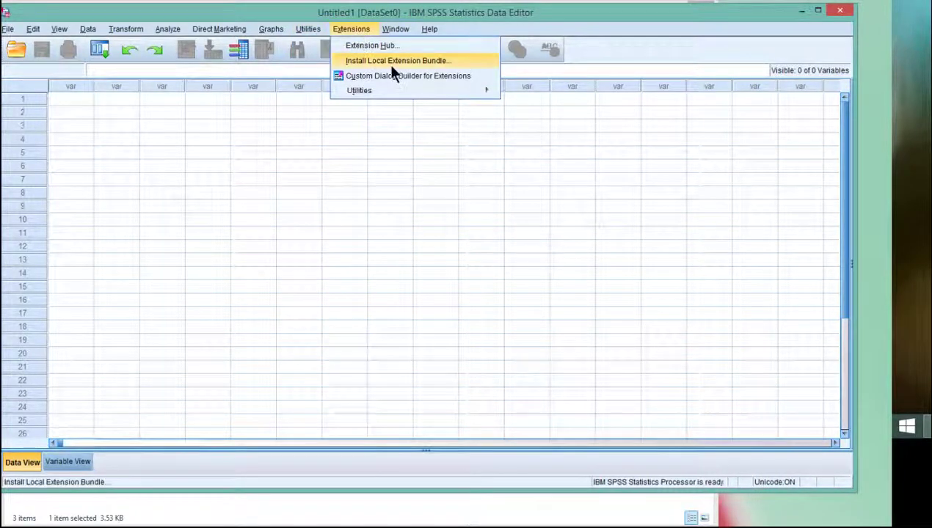
mouse_move(405, 93)
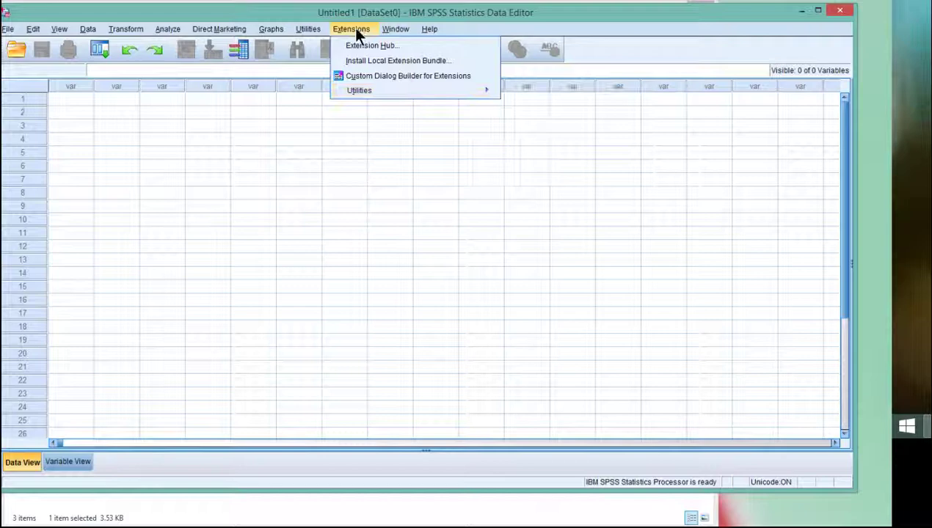
Install heteroskedasticity_test_daryanto.spd via Install Custom Dialog (Compatibility mode) from the macros folder.
mouse_move(323, 35)
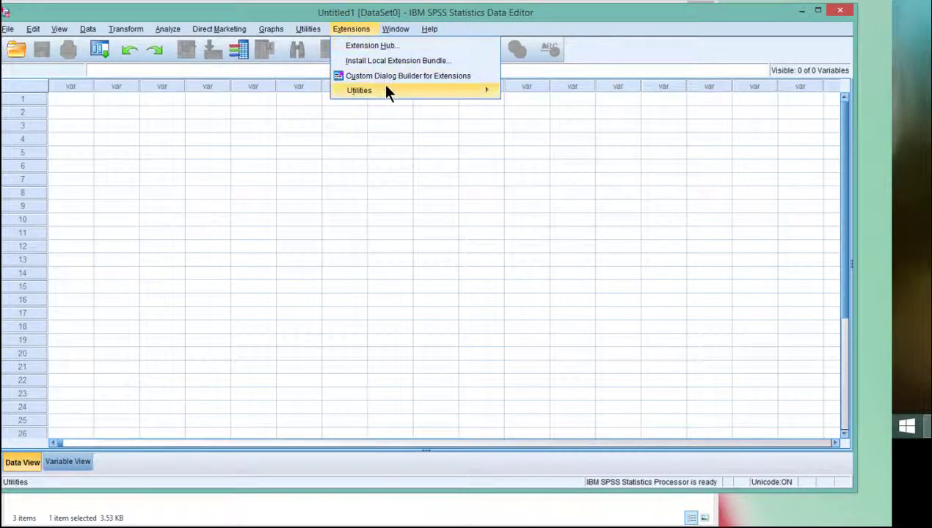
mouse_move(444, 90)
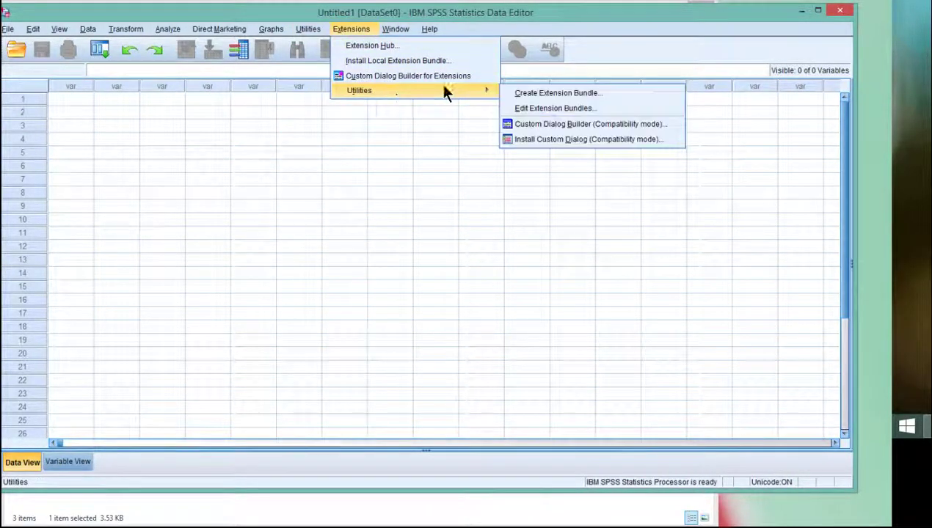
click(536, 142)
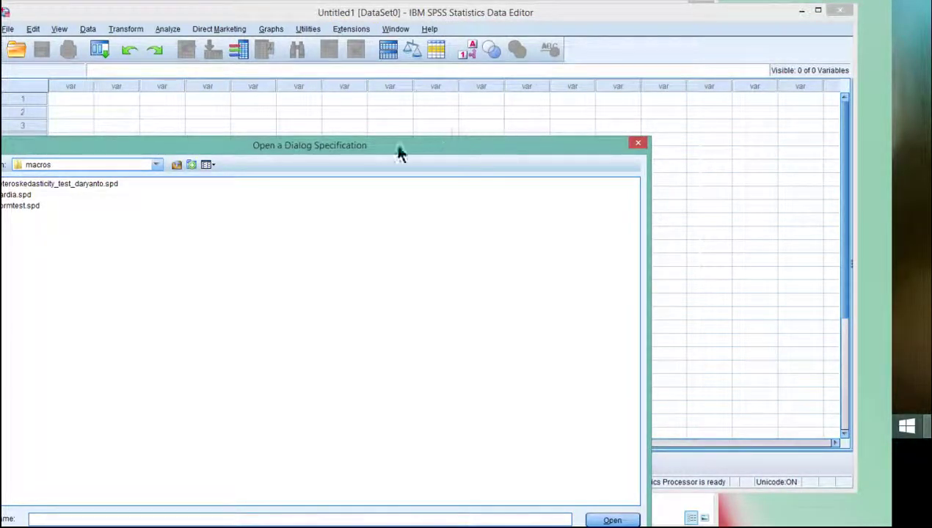
drag(395, 144, 462, 71)
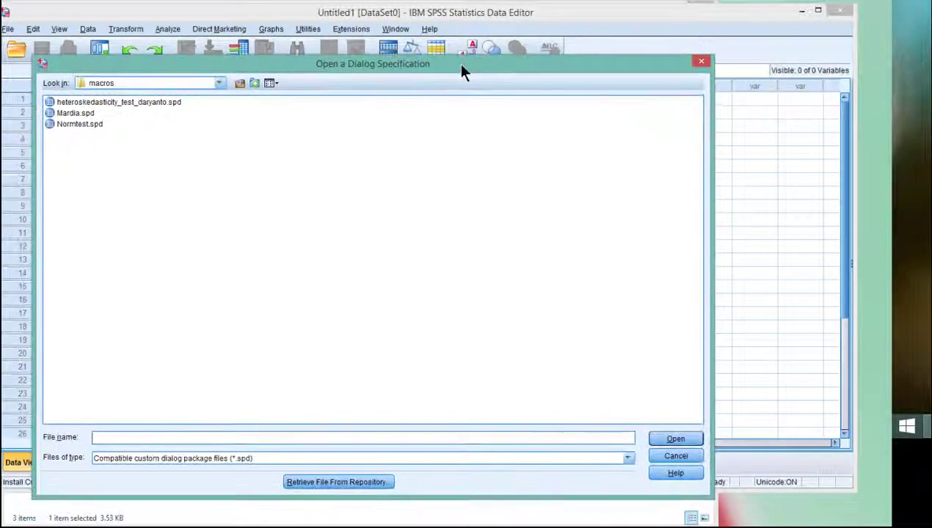
click(106, 103)
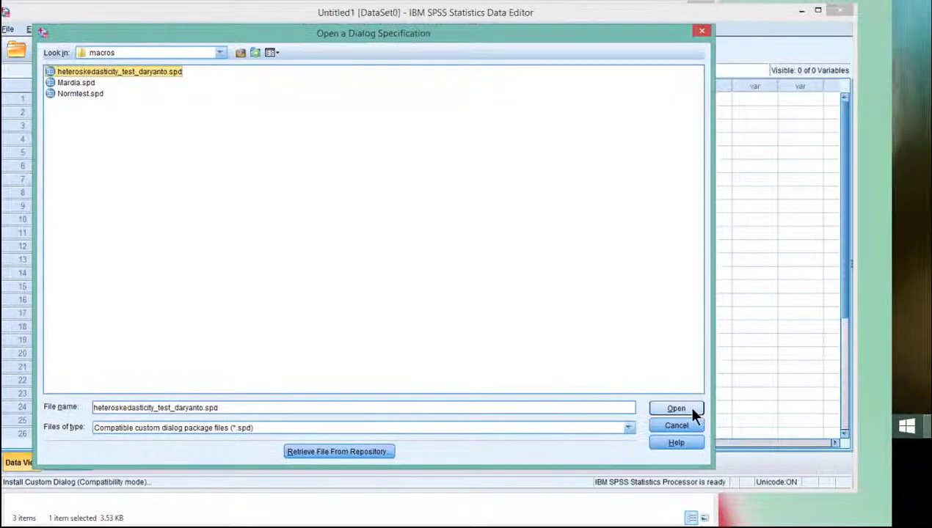
click(676, 409)
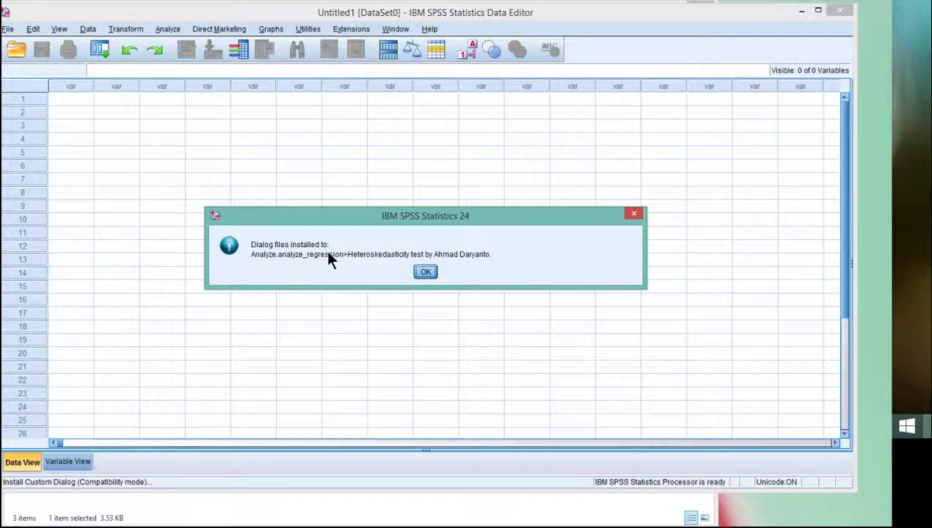
click(426, 271)
Dismiss the installation notice and check Analyze > Regression for the new Heteroskedasticity test.
click(426, 273)
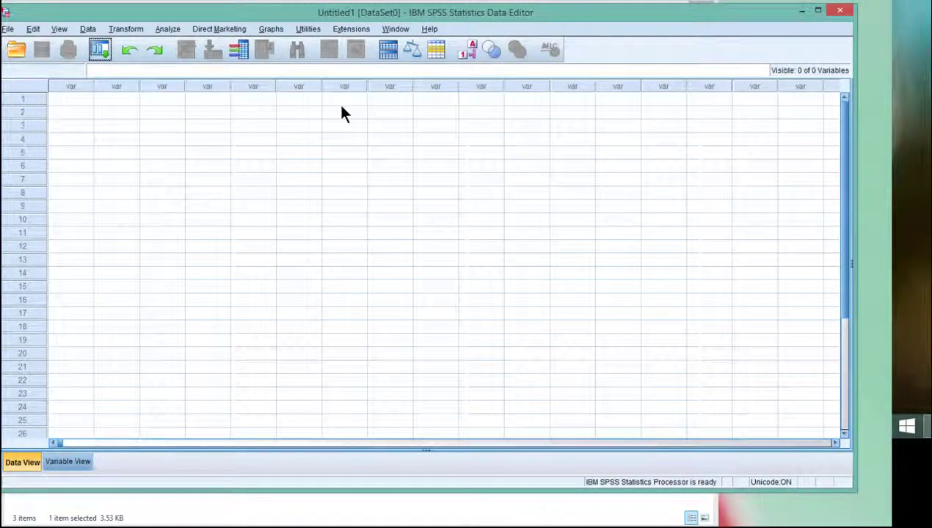
click(171, 29)
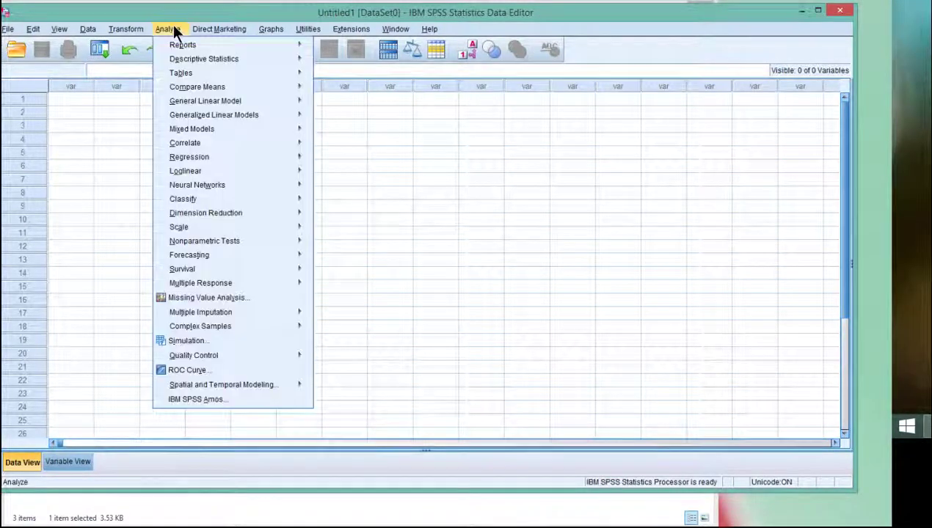
mouse_move(218, 157)
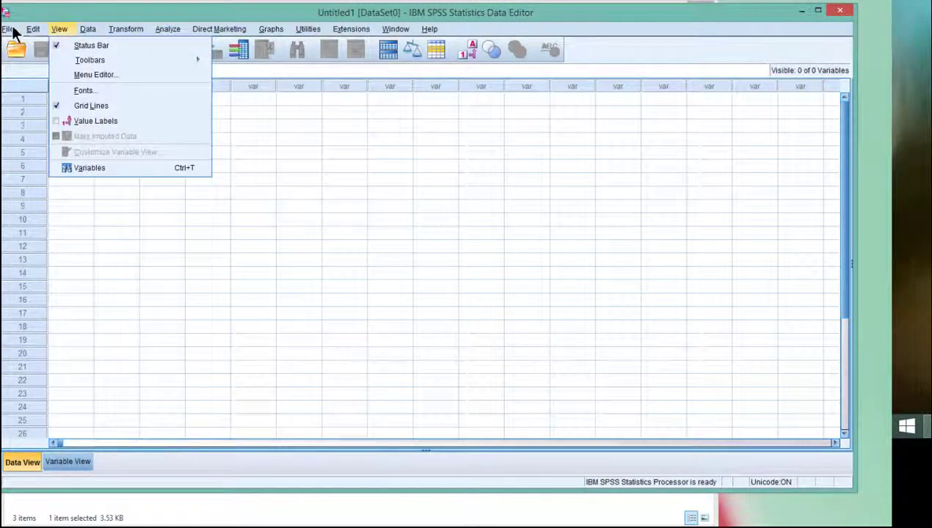
Open education_earnings_N_40.sav from Recently Used Data and move the Data Editor into full view.
mouse_move(9, 30)
mouse_move(104, 344)
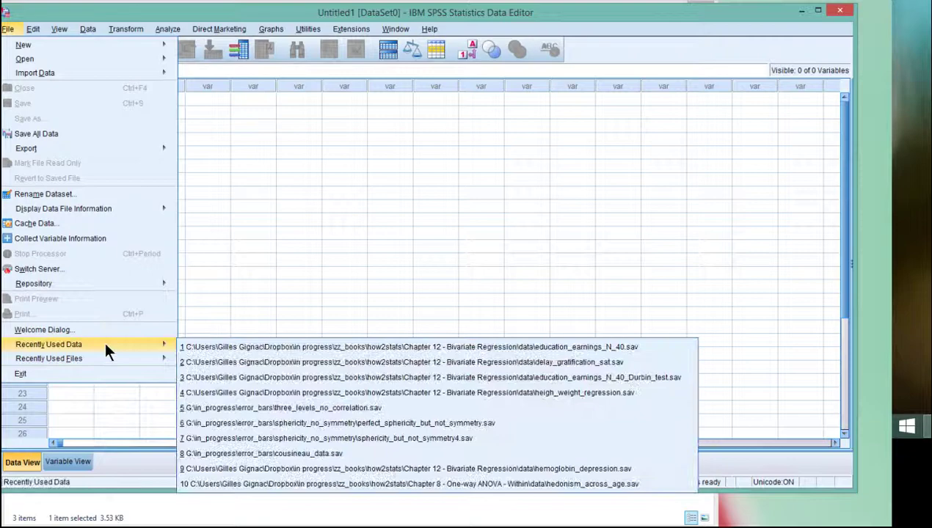
click(187, 349)
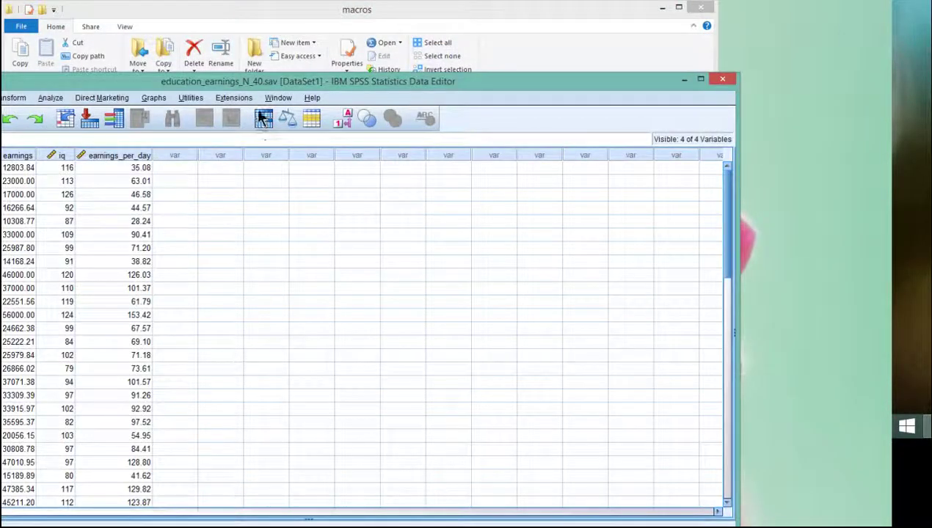
drag(270, 80, 403, 16)
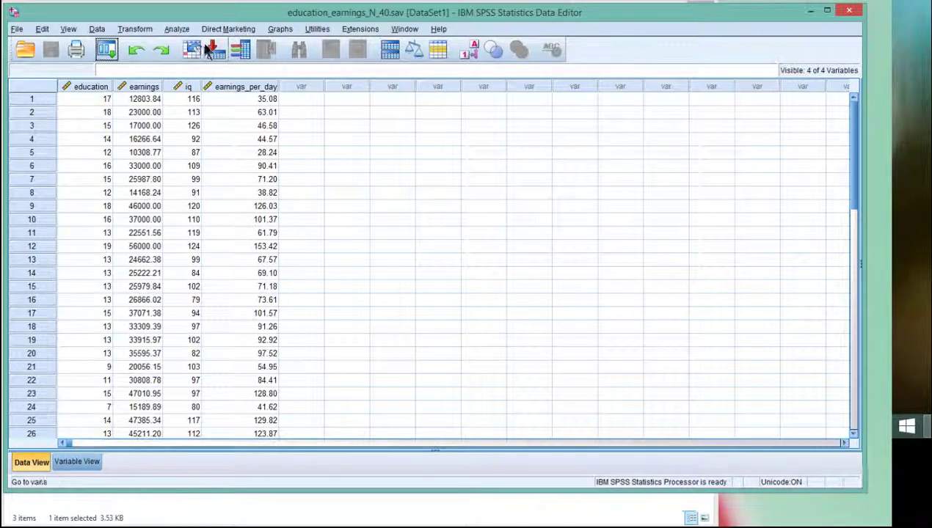
Run the Heteroskedasticity test with earnings_per_day as outcome and education as explanatory variable.
click(180, 30)
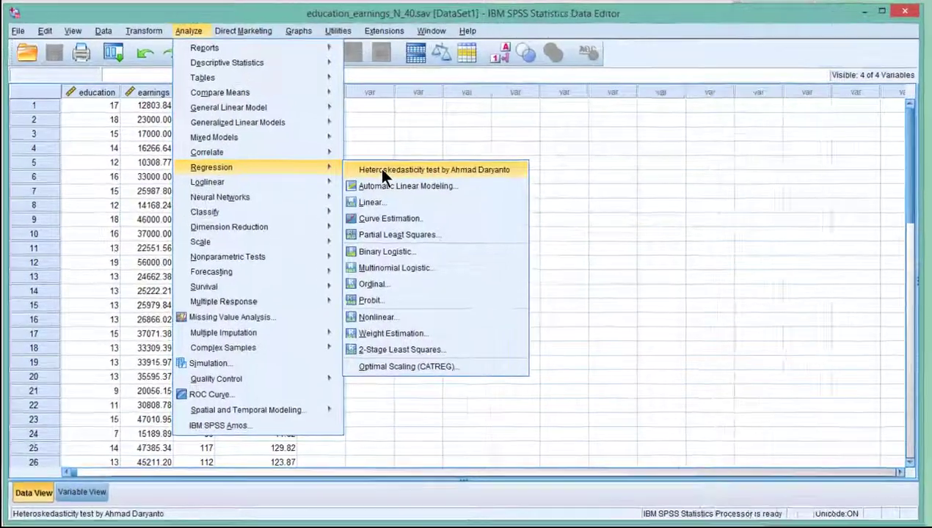
click(381, 173)
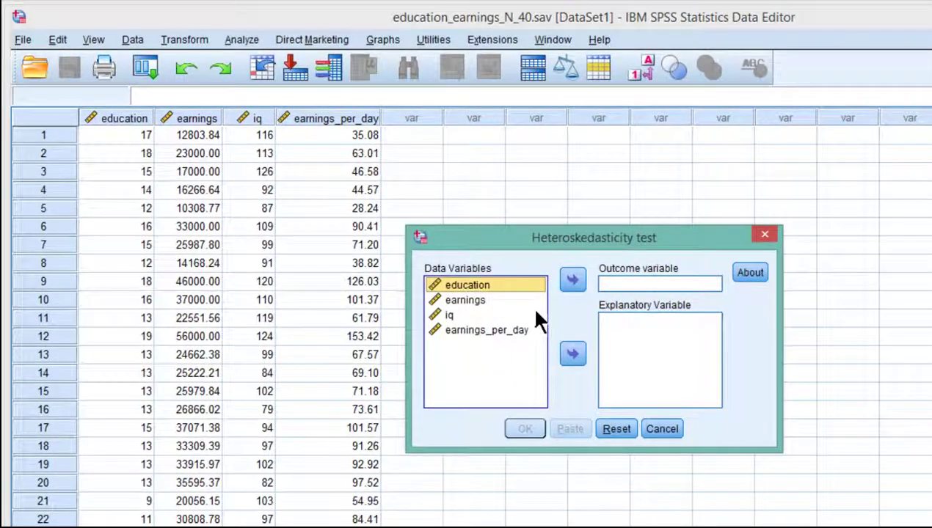
click(501, 330)
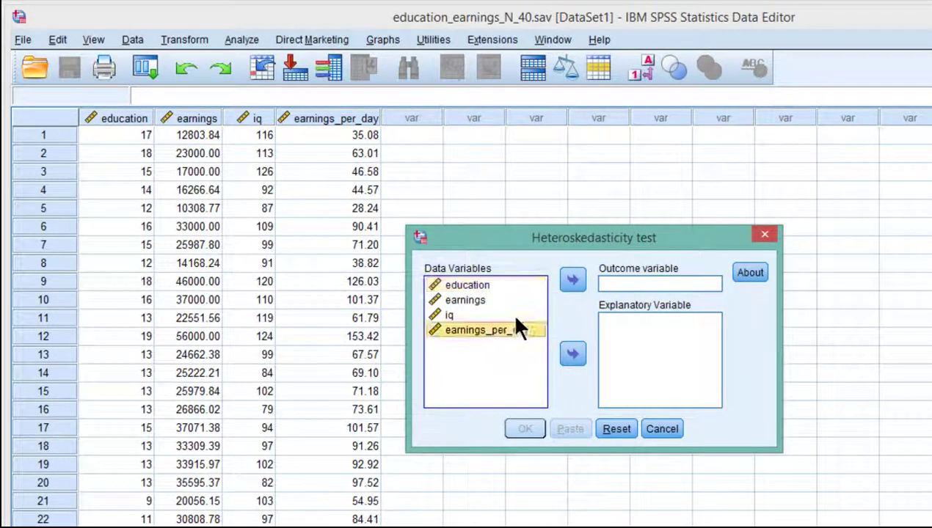
click(575, 280)
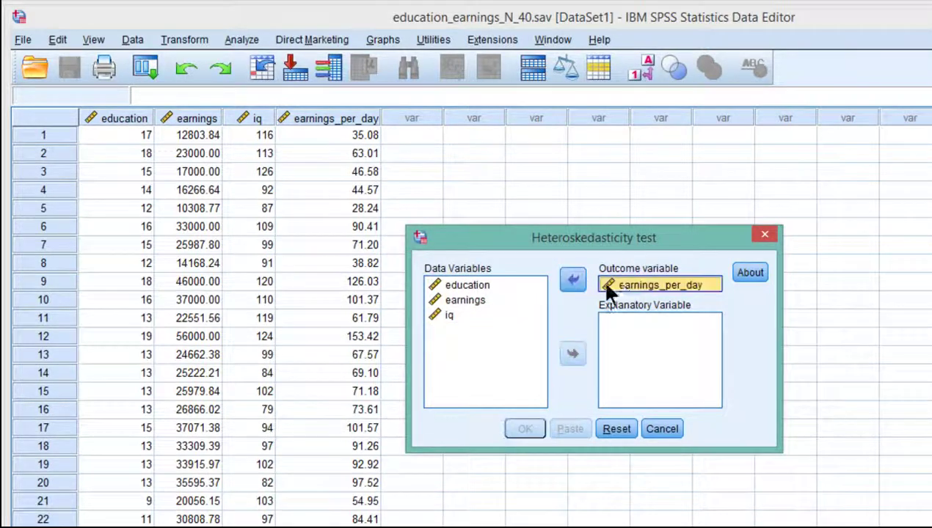
click(467, 285)
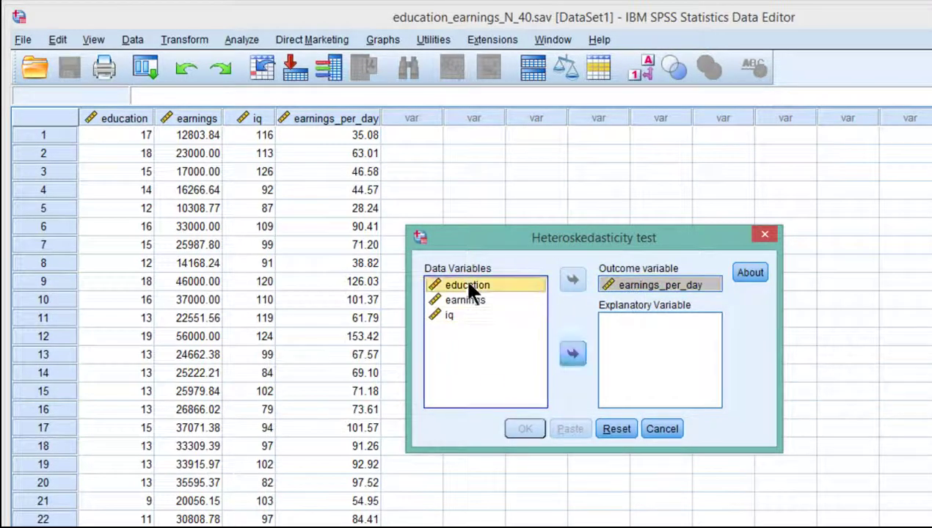
click(573, 354)
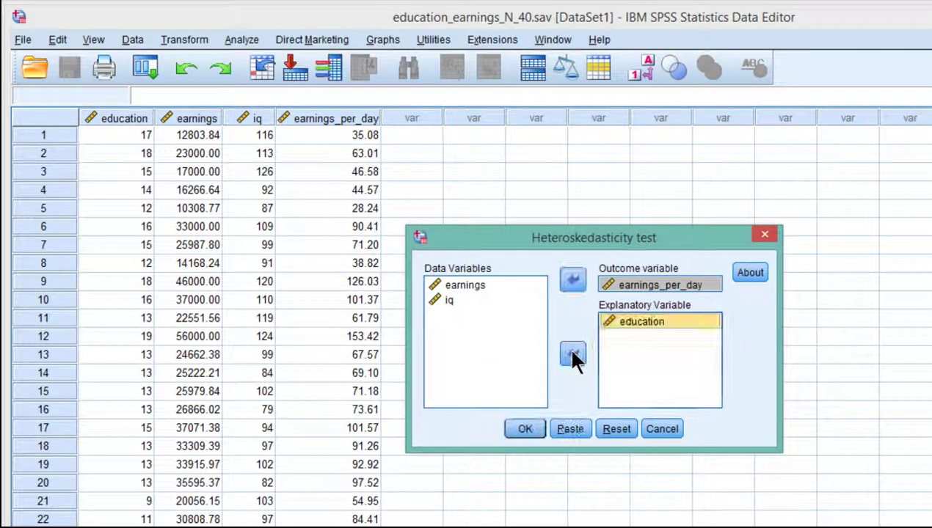
click(523, 430)
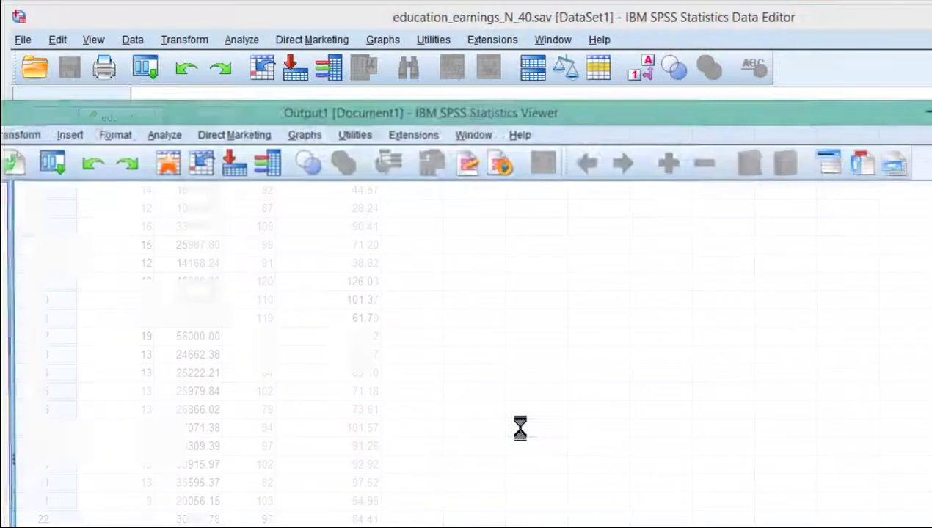
Scroll the output to the regression results: R-square .114, education sig .033, and the ANOVA table.
drag(432, 121, 577, 28)
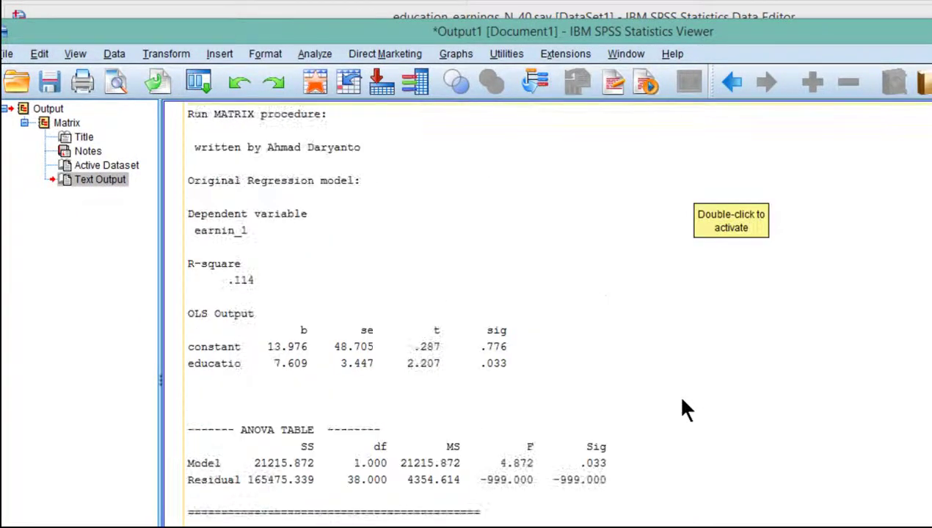
scroll(631, 374, up, 3)
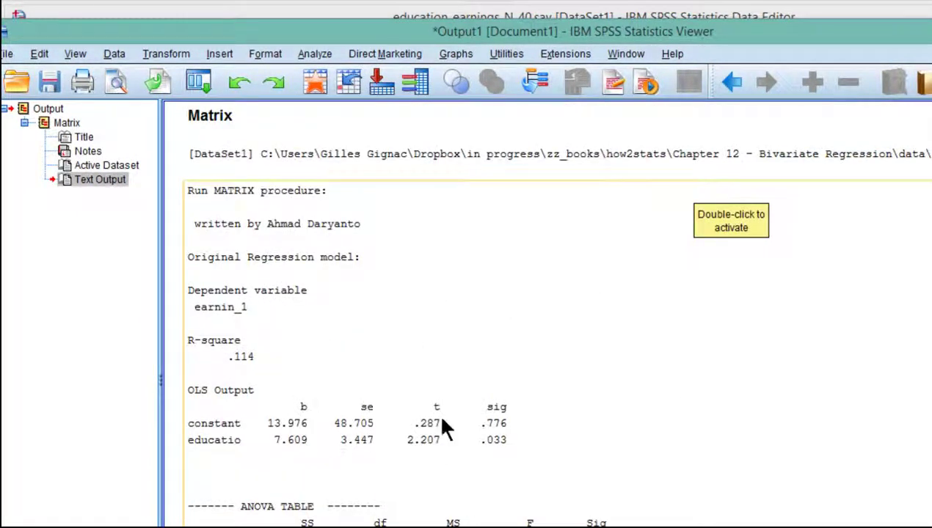
scroll(495, 411, down, 3)
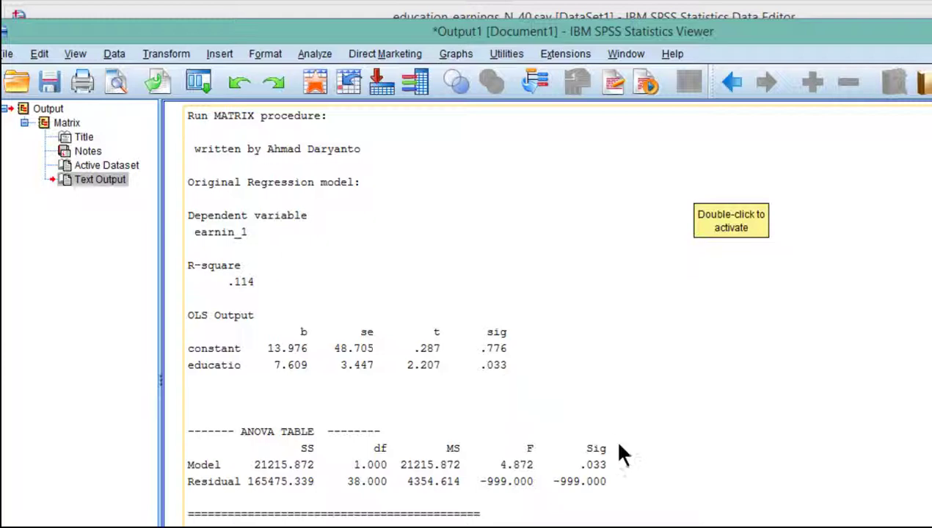
scroll(650, 476, down, 6)
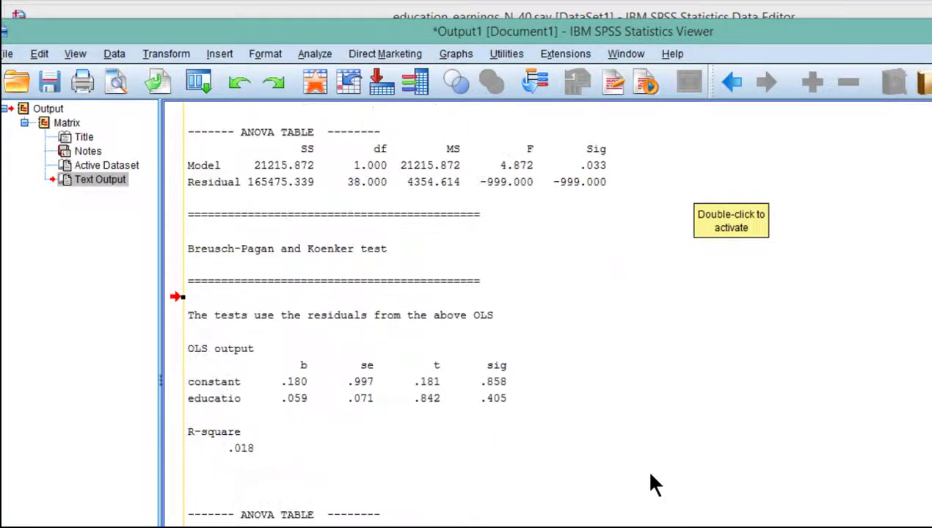
Scroll the Output Viewer to the Breusch-Pagan (.647, sig .421) and Koenker (.733, sig .392) results.
scroll(651, 476, down, 5)
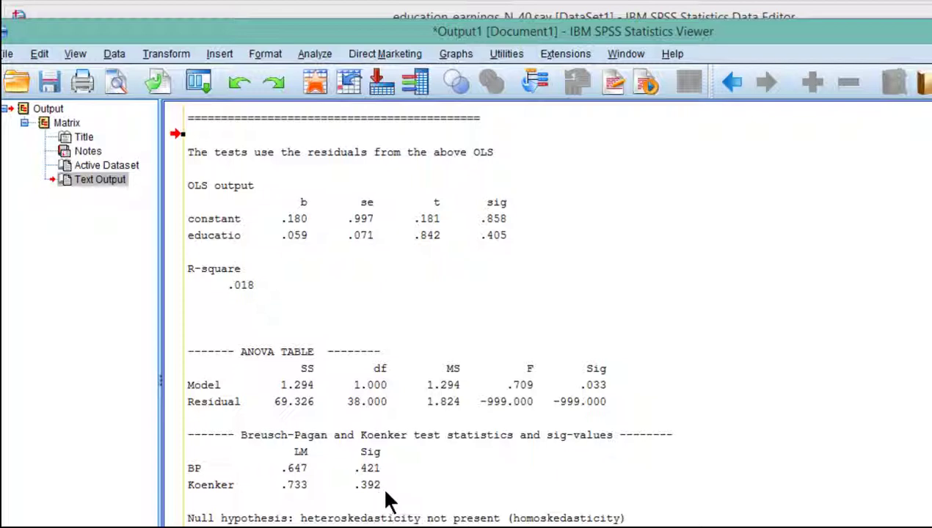
scroll(384, 500, up, 7)
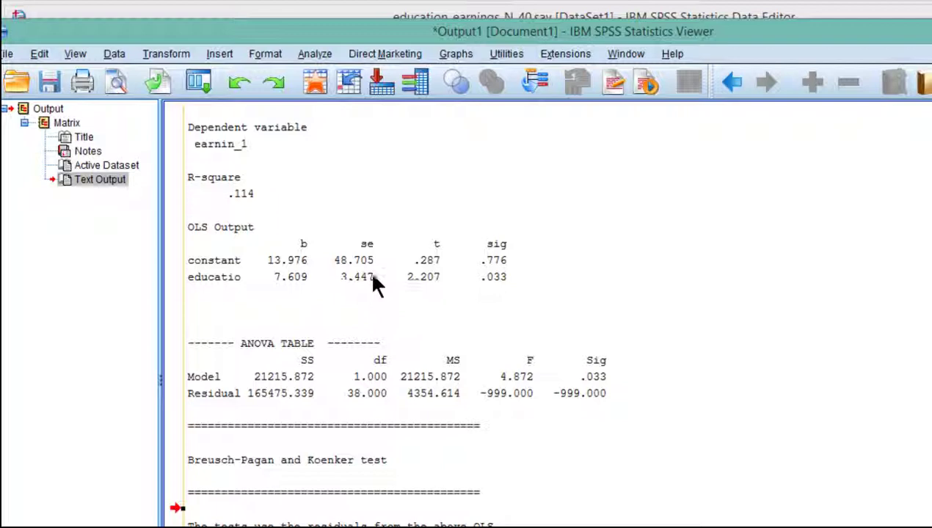
scroll(414, 473, down, 7)
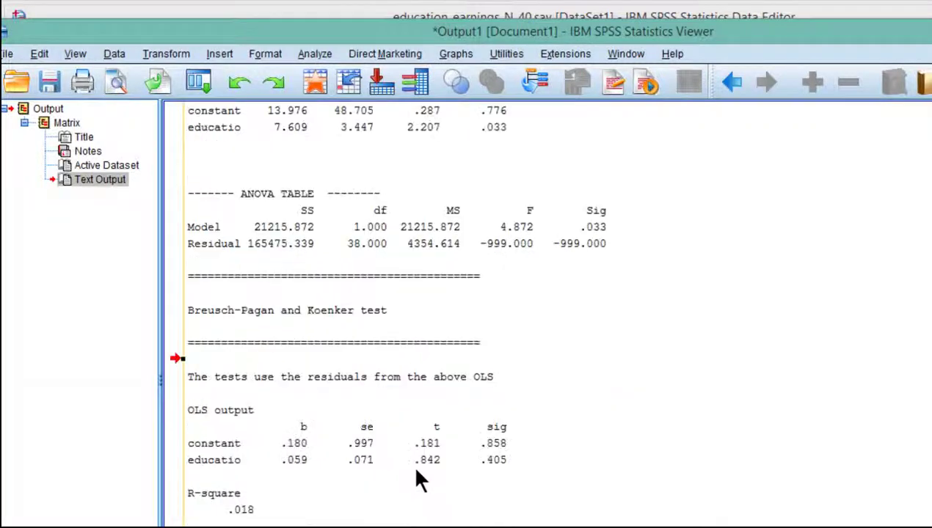